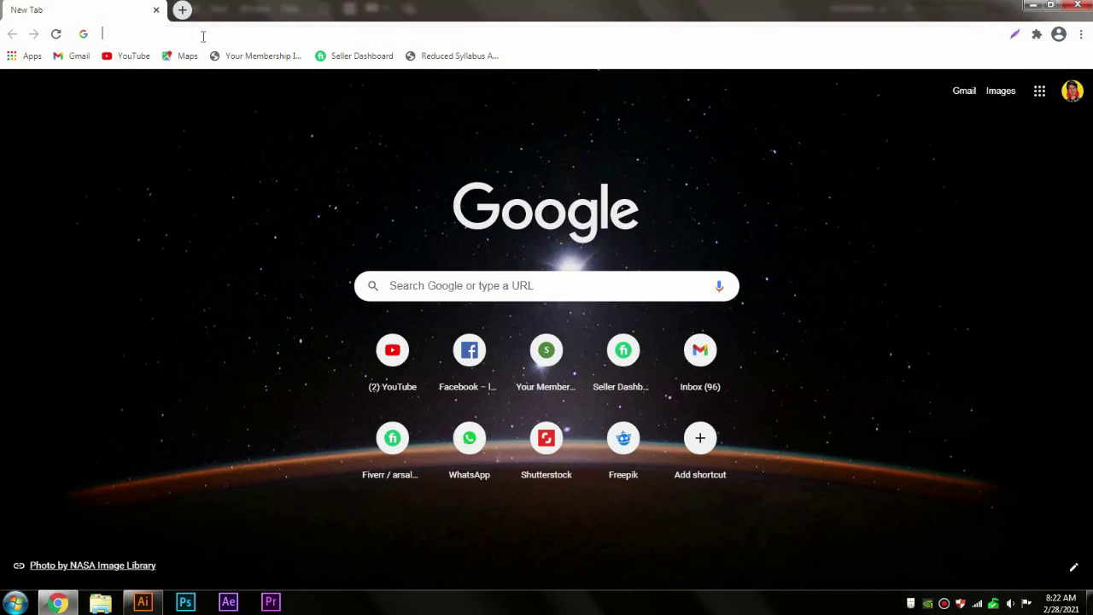
# Go to freepik.com and search for 'logo mockup'
pyautogui.click(203, 36)
pyautogui.write('freepik')
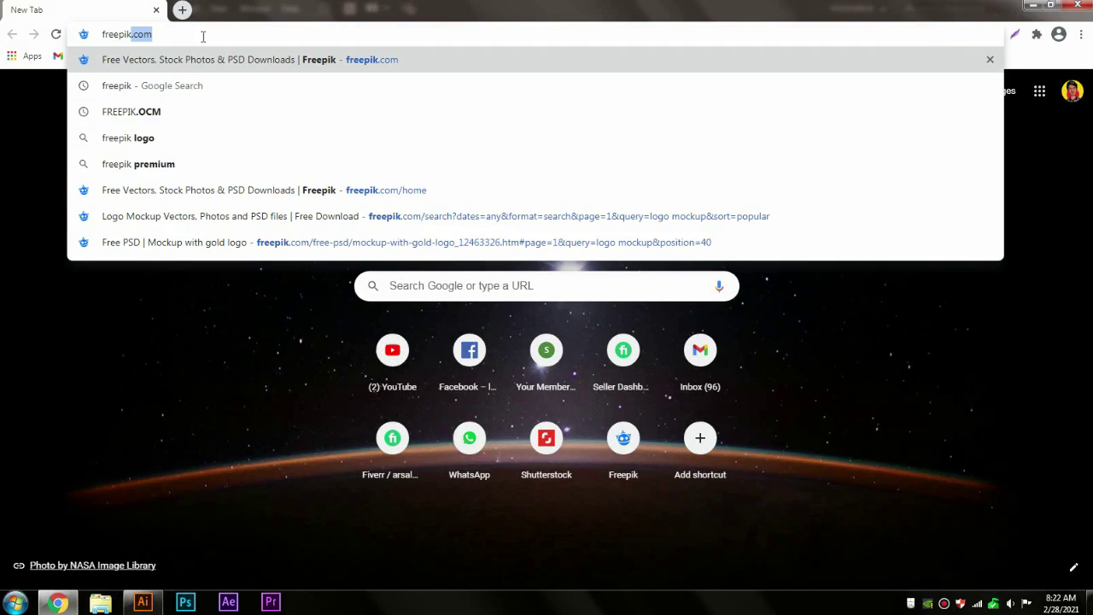
pyautogui.write('.com')
pyautogui.press('Return')
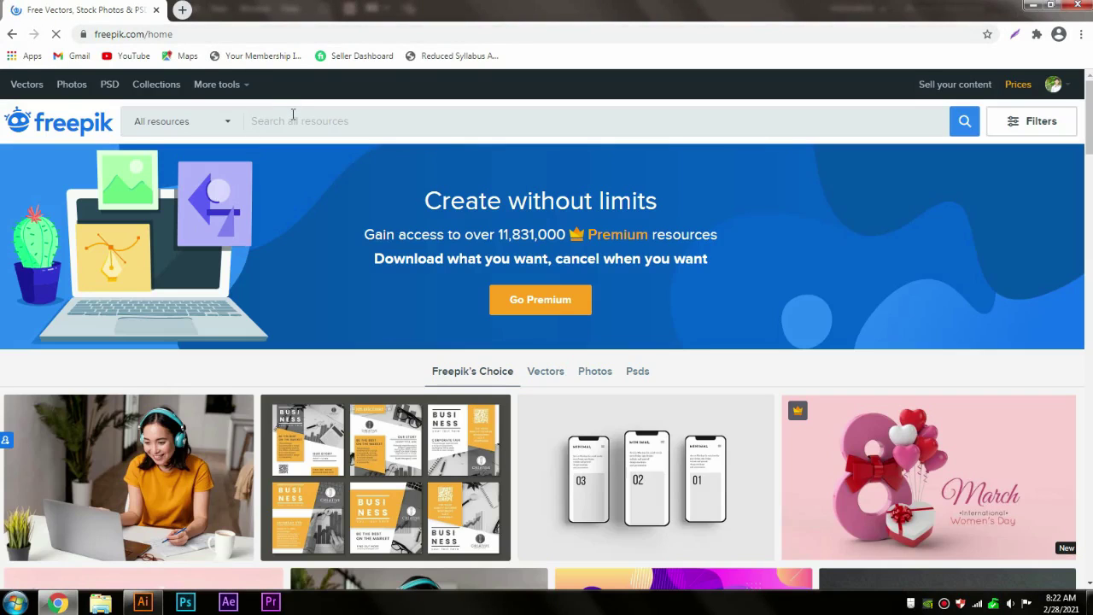
pyautogui.click(293, 114)
pyautogui.write('logo mockup')
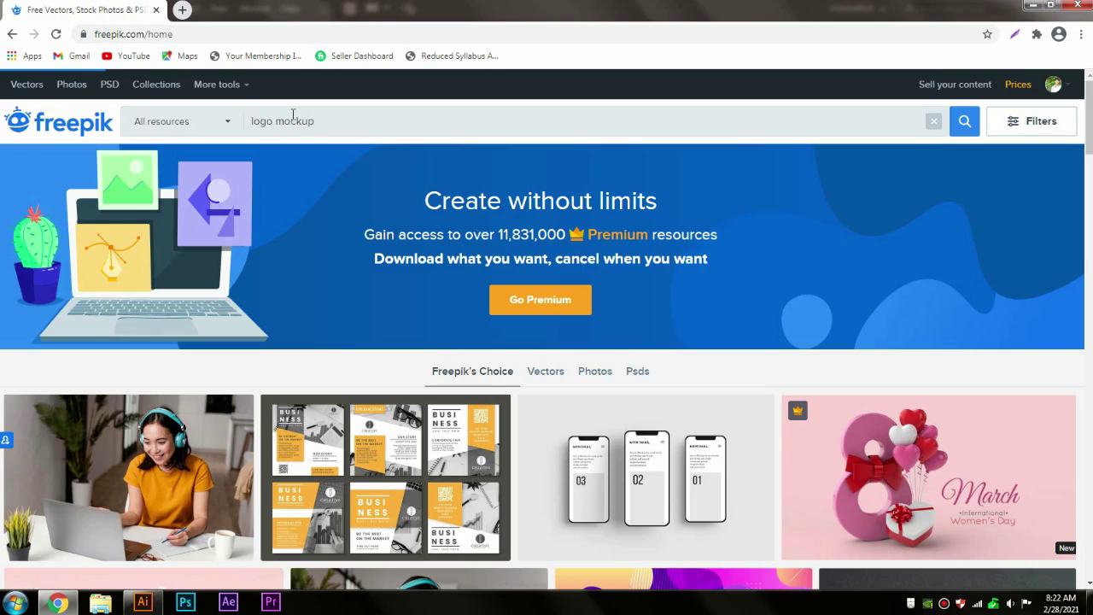
pyautogui.press('Return')
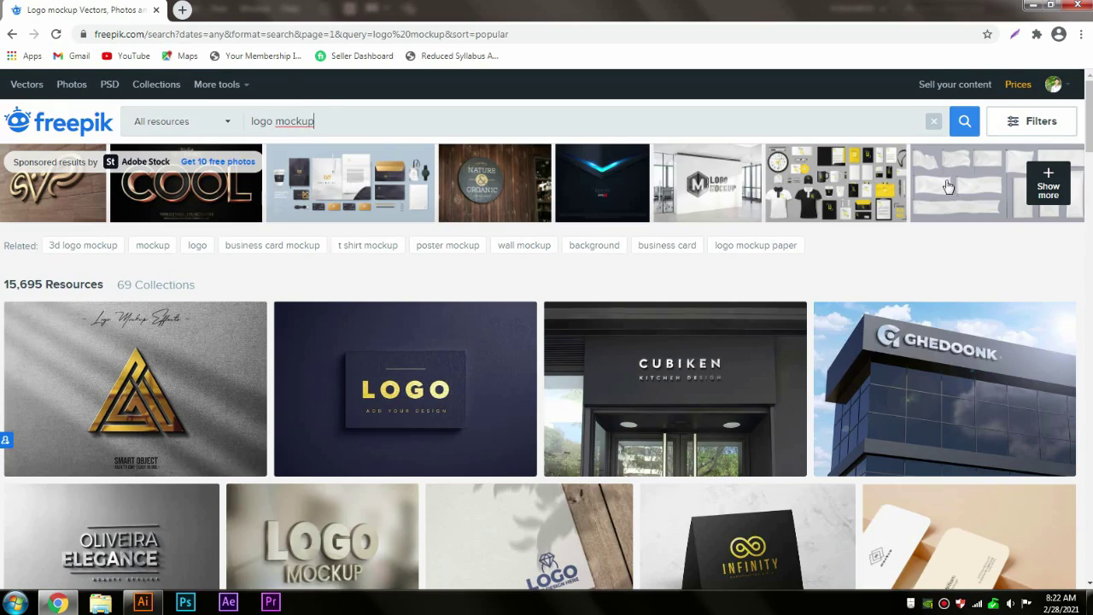
pyautogui.scroll(-2, 293, 115)
pyautogui.moveTo(1090, 154); pyautogui.dragTo(1081, 424)
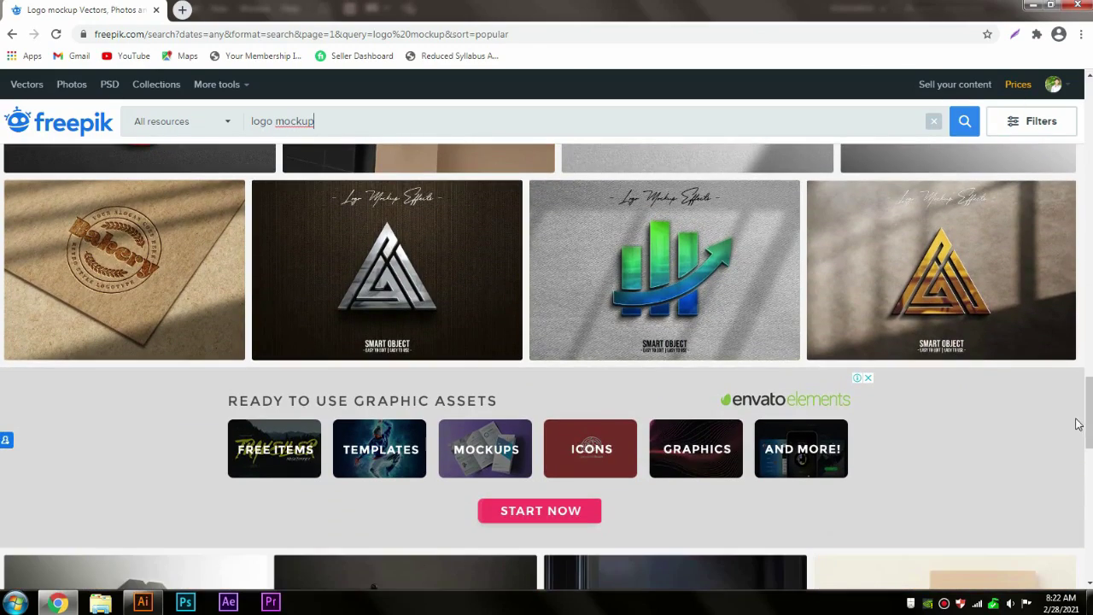
# Download the gold triangle logo mockup for free and open its PSD from the zip
pyautogui.click(956, 296)
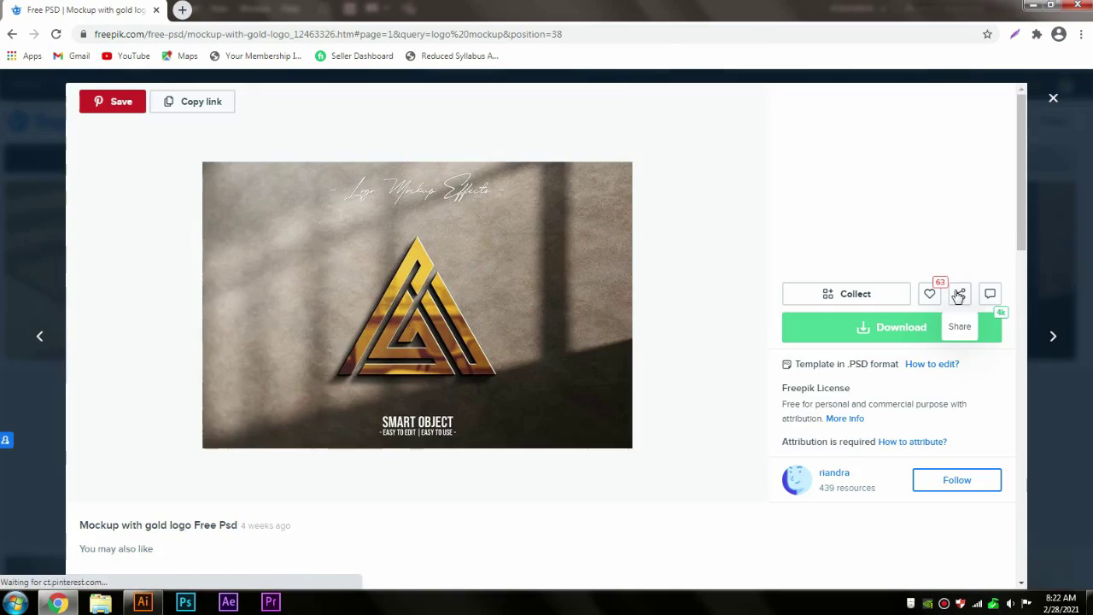
pyautogui.click(880, 333)
pyautogui.click(877, 476)
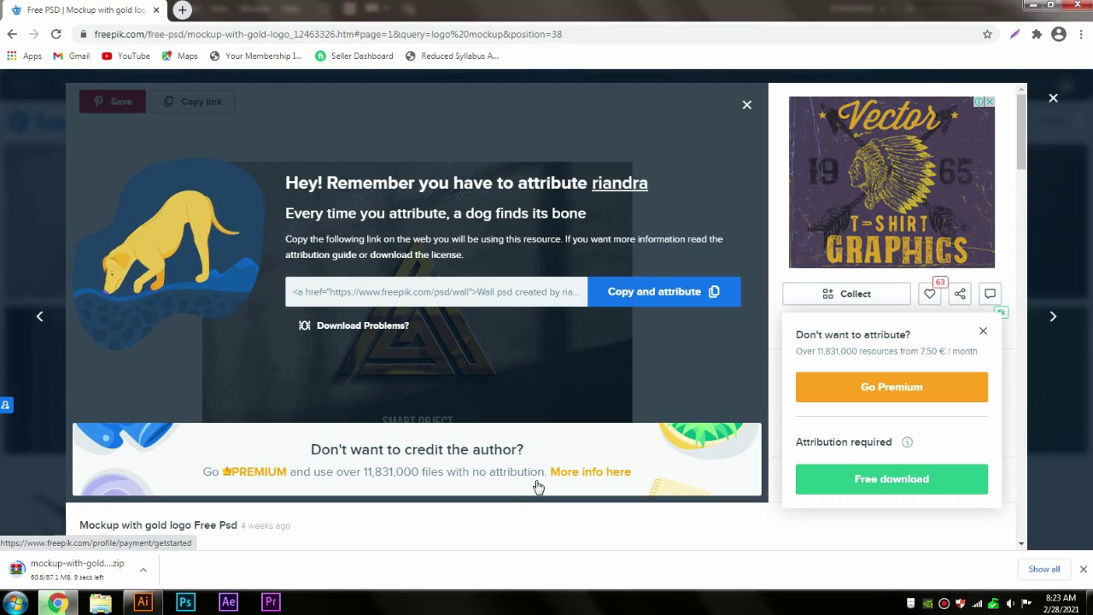
pyautogui.click(143, 570)
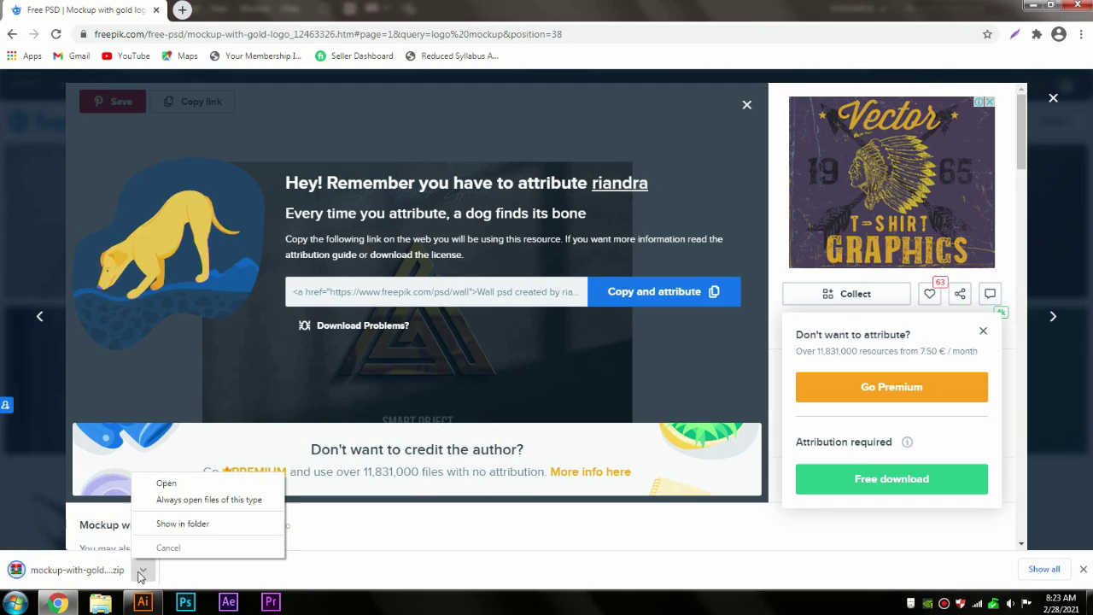
pyautogui.click(161, 486)
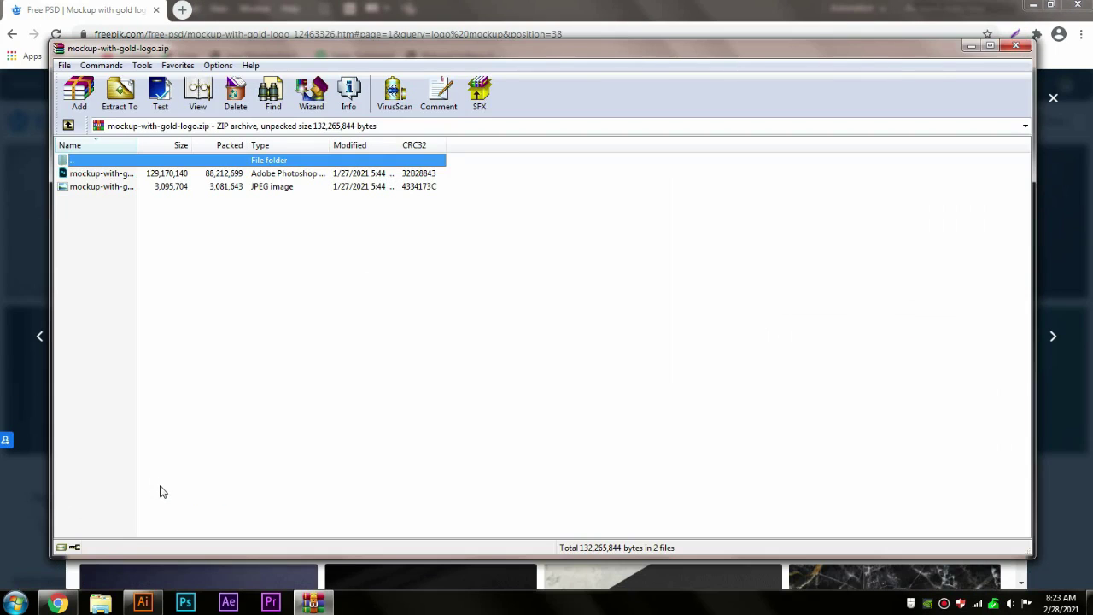
pyautogui.doubleClick(124, 174)
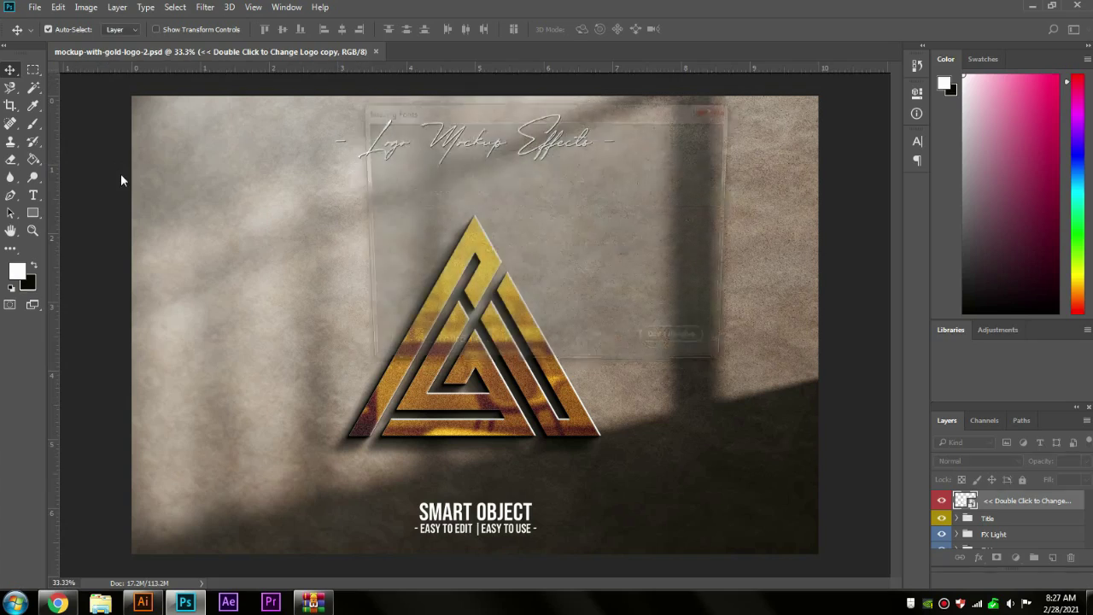
# Dismiss Missing Fonts, open the logo smart object, and hide the white RYU placeholder layer
pyautogui.click(597, 348)
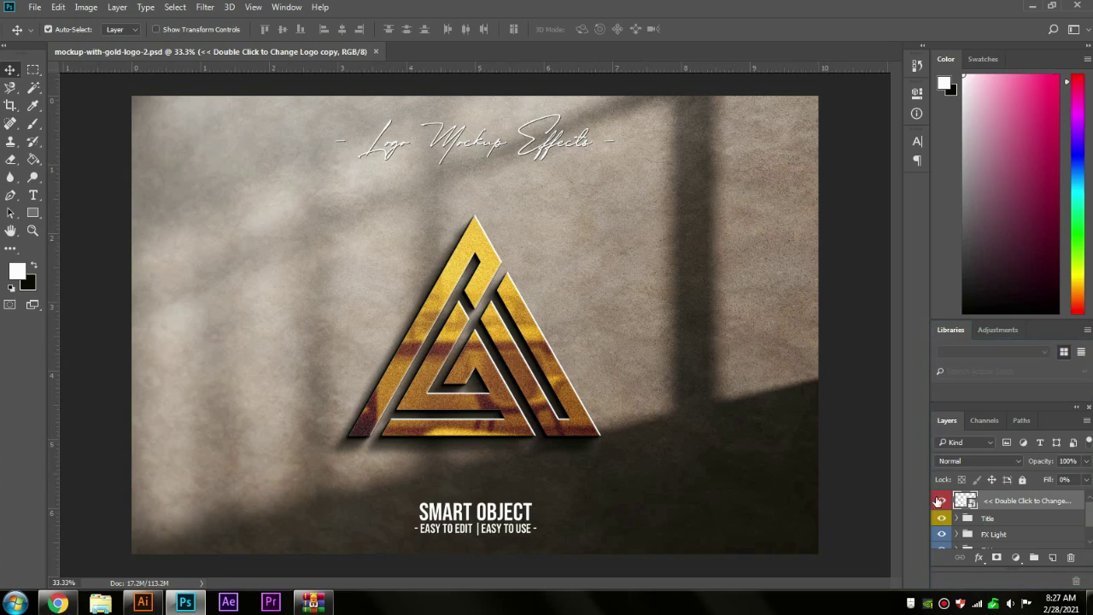
pyautogui.doubleClick(966, 502)
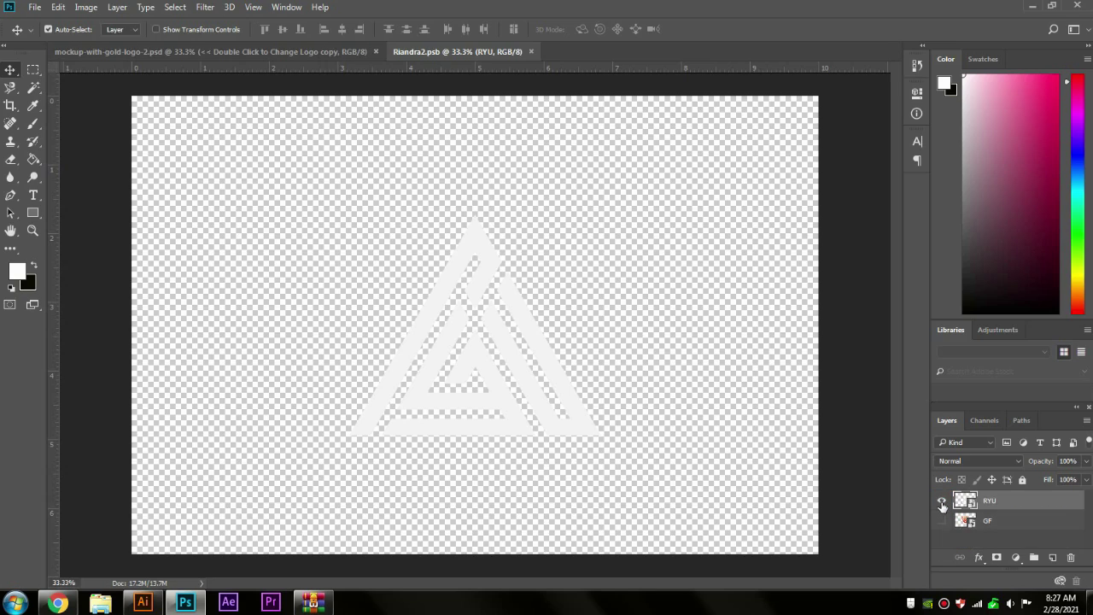
pyautogui.click(942, 501)
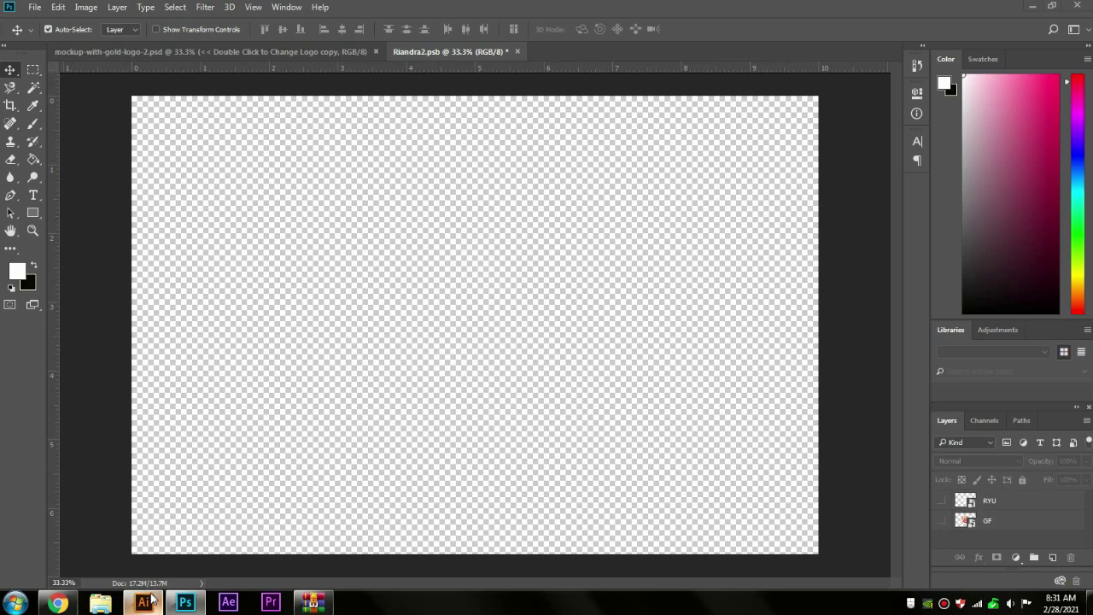
pyautogui.click(145, 602)
# Draw a stroke-only horizontal line and duplicate it into a stack of evenly spaced lines
pyautogui.click(34, 124)
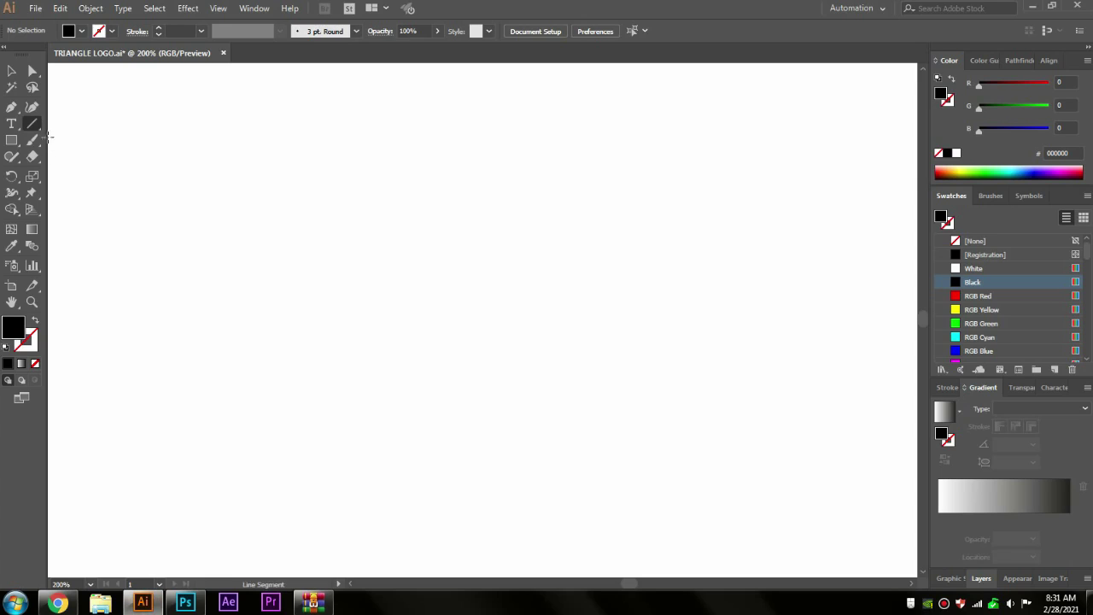
pyautogui.click(35, 320)
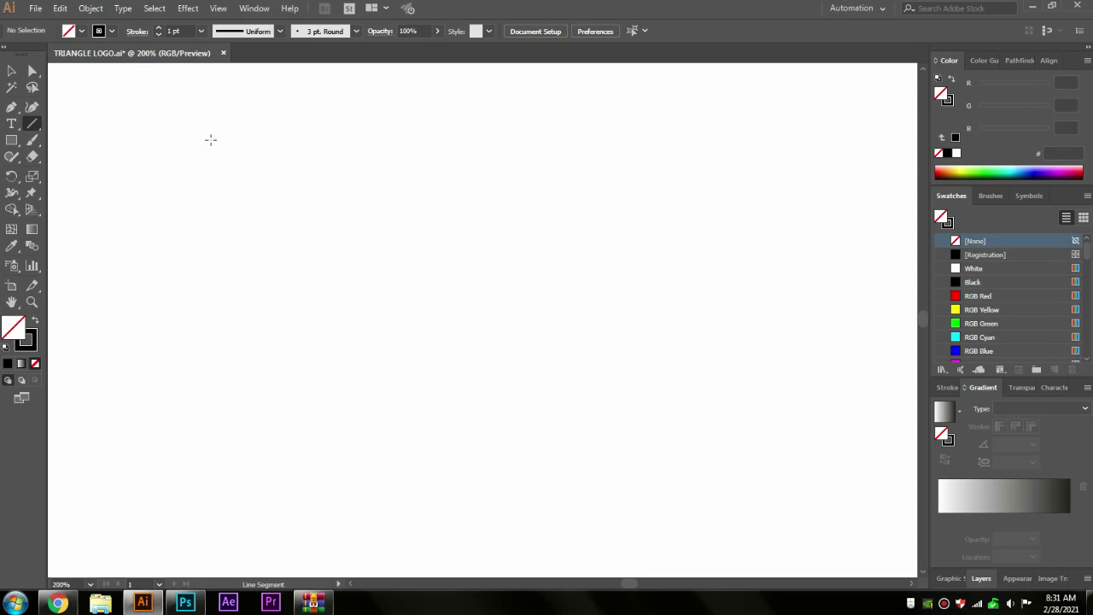
pyautogui.moveTo(211, 132); pyautogui.dragTo(775, 133)
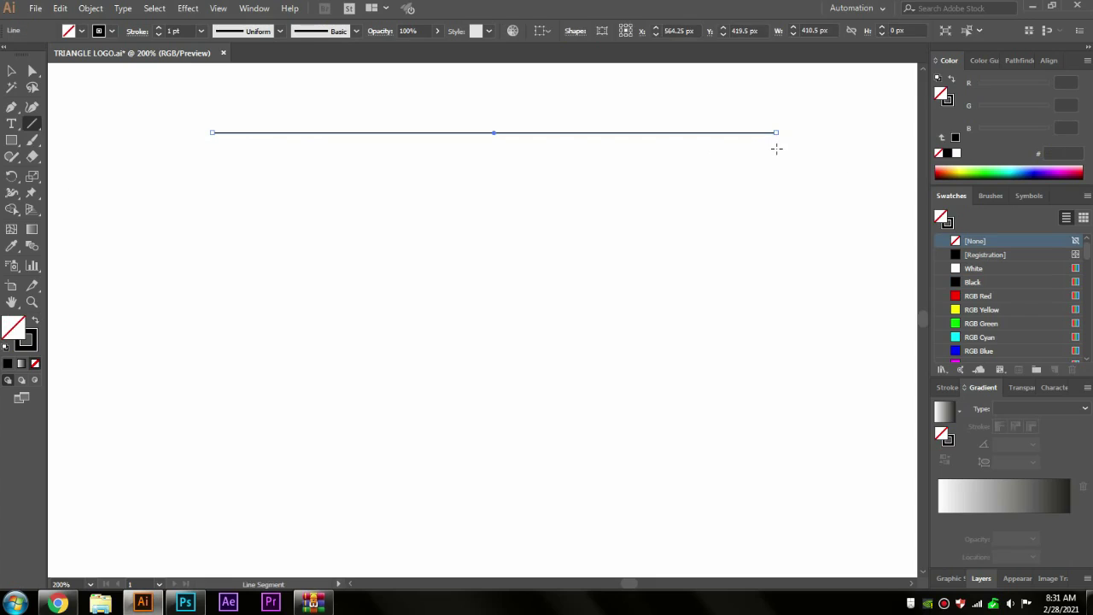
pyautogui.press('v')
pyautogui.keyDown('alt'); pyautogui.moveTo(666, 137); pyautogui.dragTo(666, 171); pyautogui.keyUp('alt')
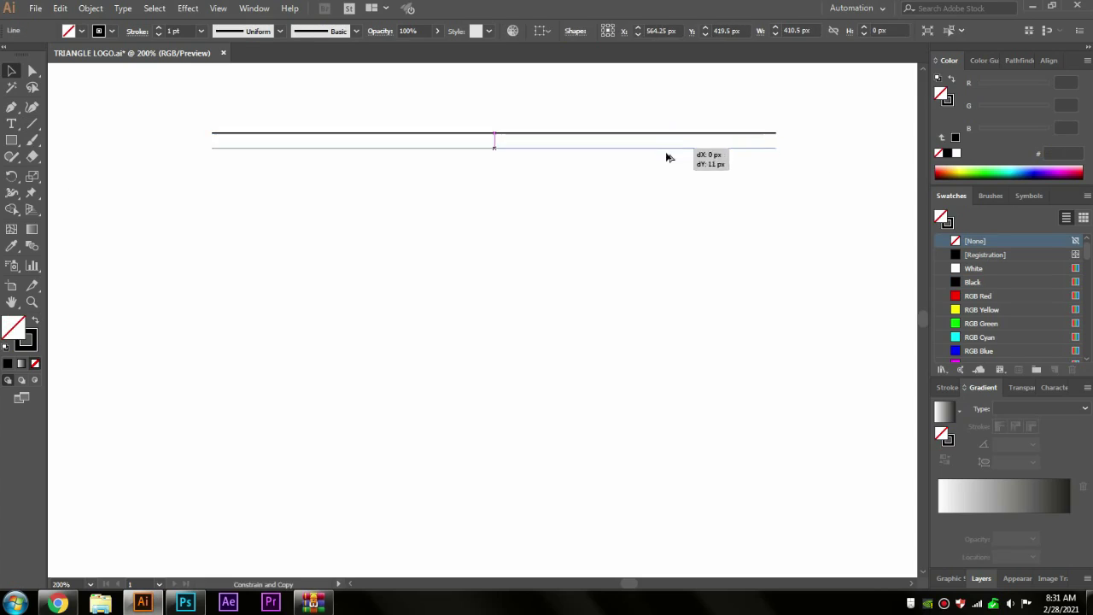
pyautogui.hotkey('ctrl', 'd')
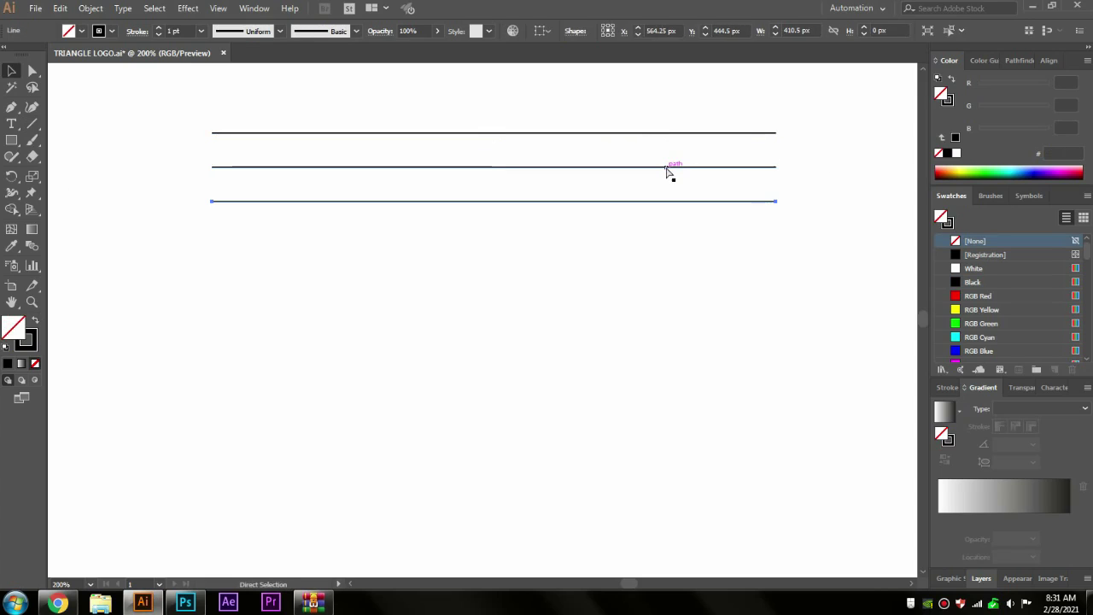
pyautogui.hotkey('ctrl', 'd')
pyautogui.hotkey('ctrl', 'd')
pyautogui.hotkey('ctrl', 'd')
pyautogui.hotkey('ctrl', 'd')
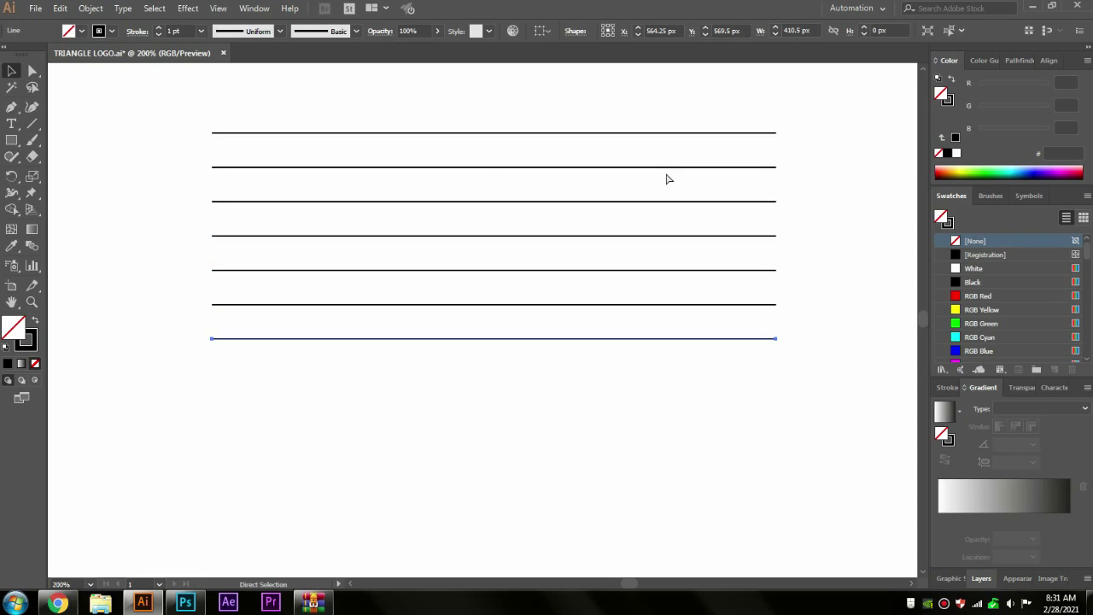
pyautogui.hotkey('ctrl', 'd')
pyautogui.moveTo(666, 171); pyautogui.dragTo(663, 219)
# Rotate a copy of the lines to about 60 degrees and add a reflected mirror copy
pyautogui.moveTo(804, 132); pyautogui.dragTo(167, 466)
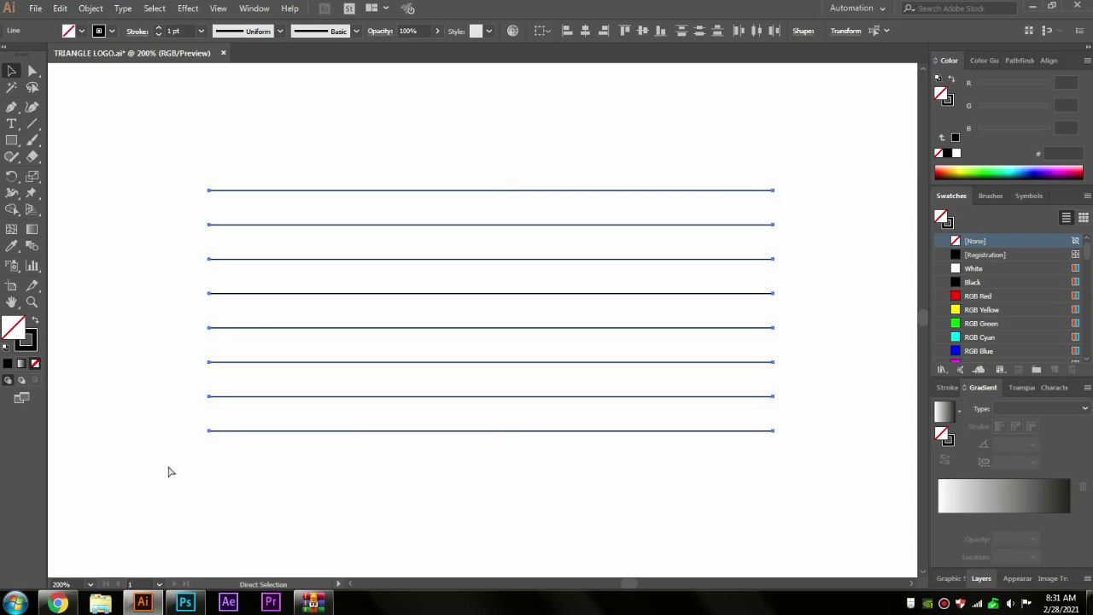
pyautogui.press('v')
pyautogui.moveTo(766, 185); pyautogui.dragTo(502, 190)
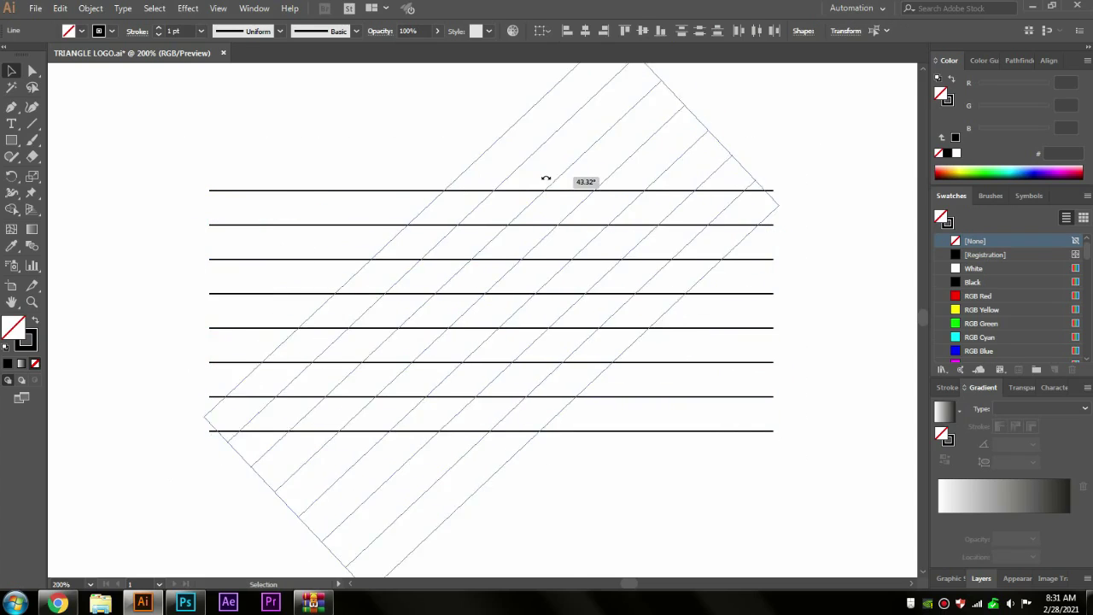
pyautogui.rightClick(502, 192)
pyautogui.moveTo(563, 376)
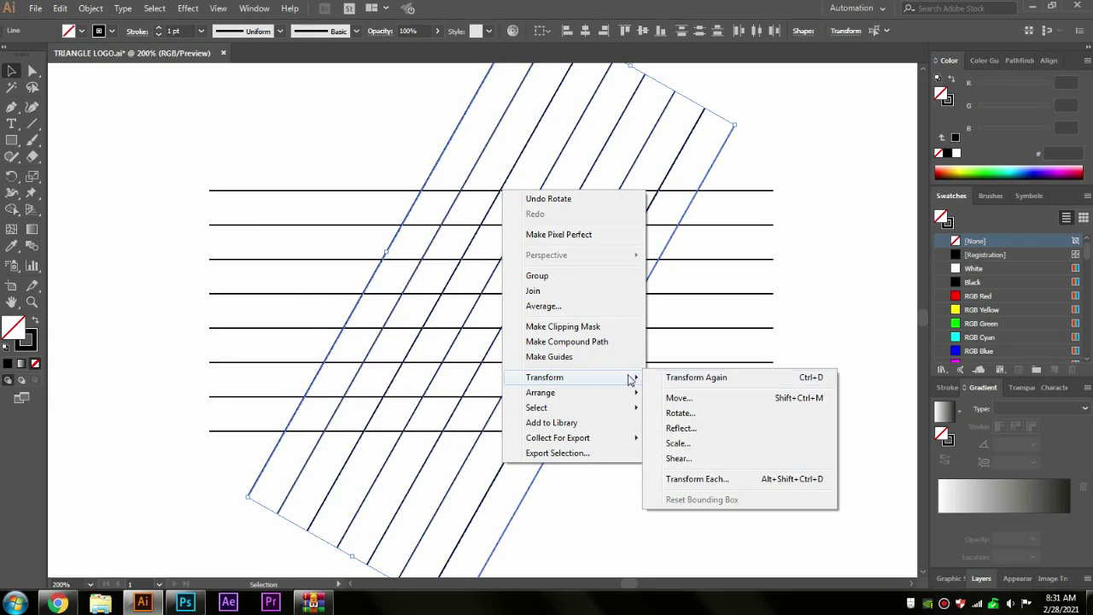
pyautogui.click(673, 432)
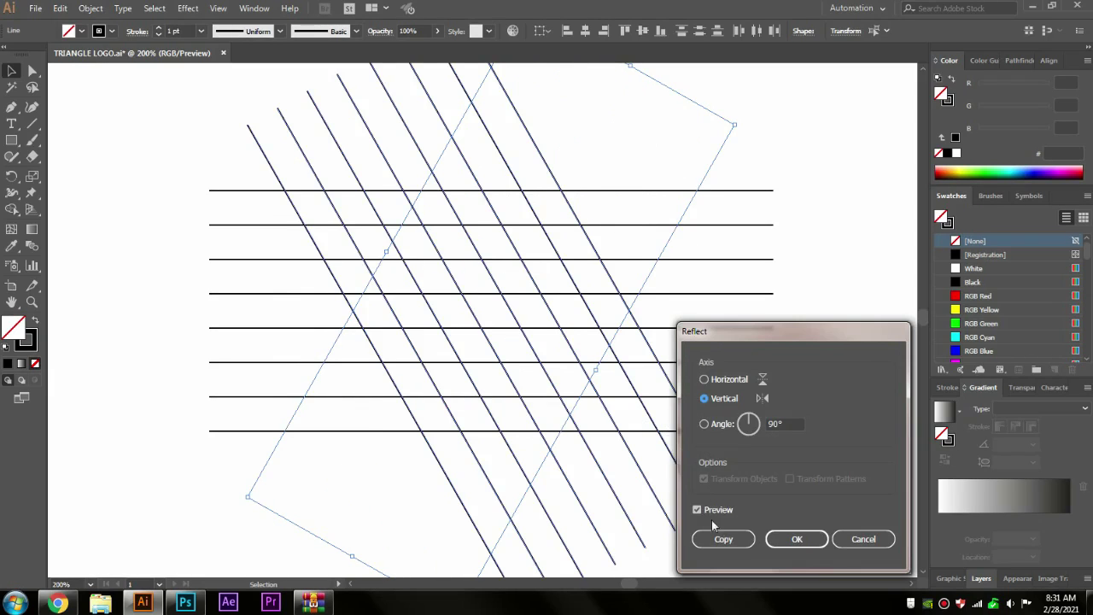
pyautogui.click(717, 538)
pyautogui.moveTo(702, 208); pyautogui.dragTo(703, 281)
pyautogui.moveTo(780, 114); pyautogui.dragTo(246, 527)
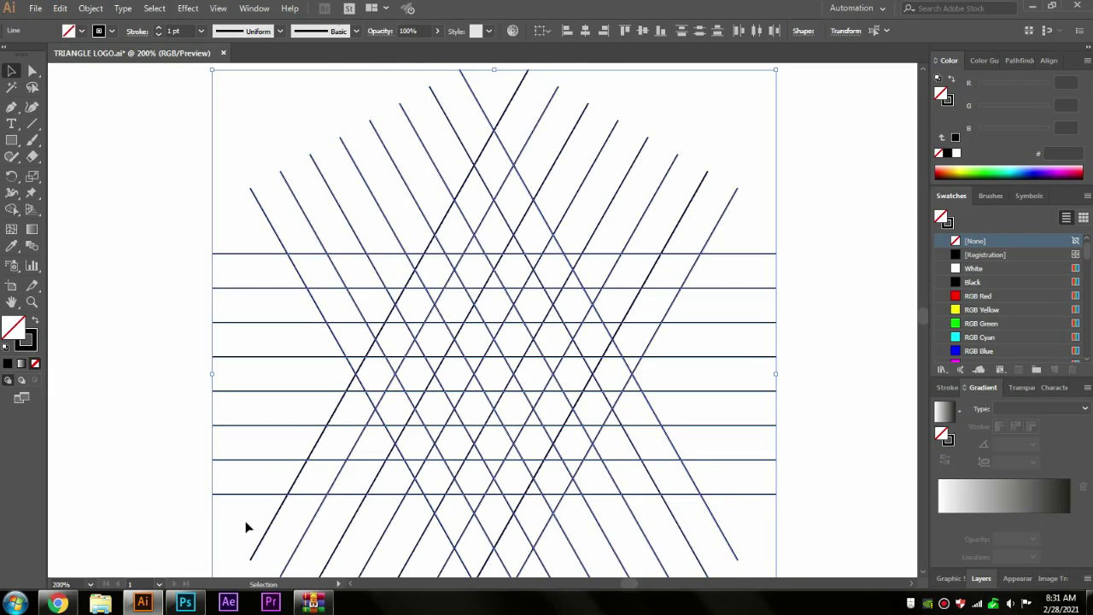
# With Shape Builder and red fill, merge grid cells into the left, middle and right logo strips
pyautogui.click(19, 211)
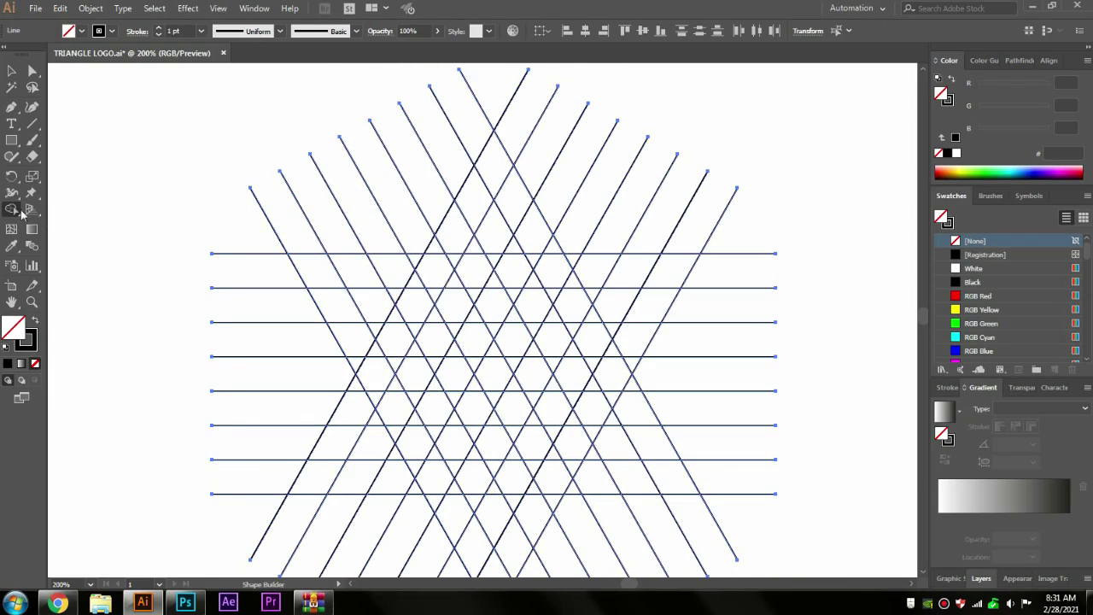
pyautogui.click(1016, 296)
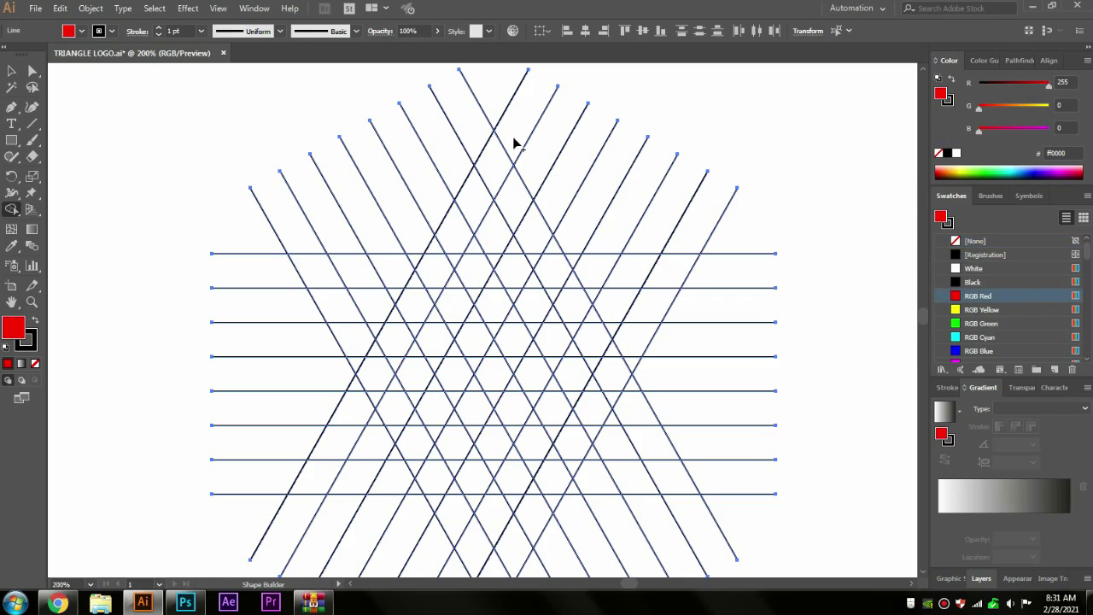
pyautogui.moveTo(513, 141); pyautogui.dragTo(389, 362)
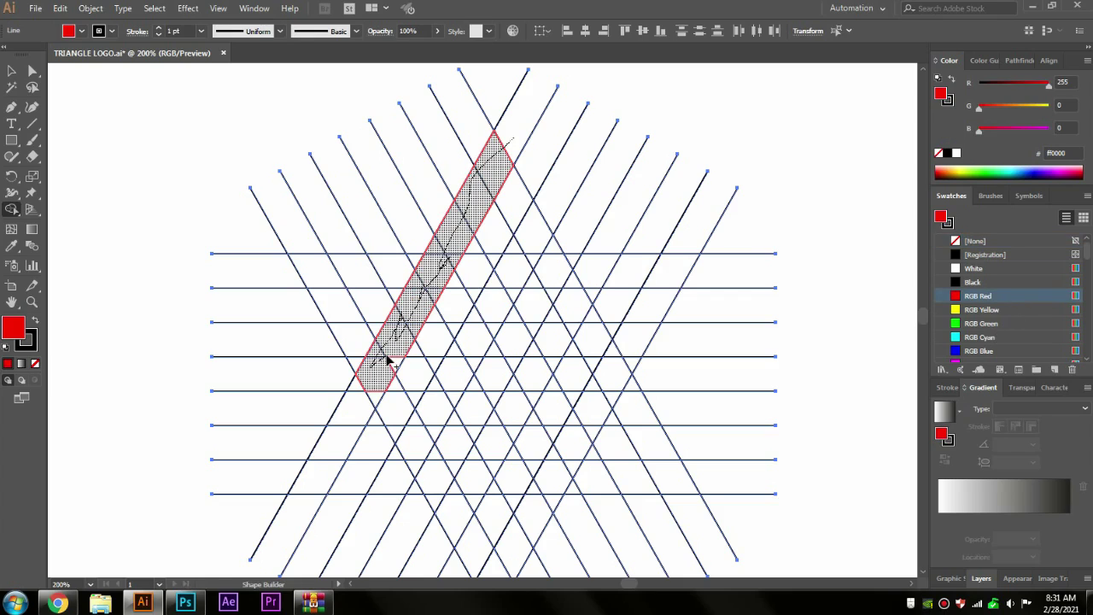
pyautogui.moveTo(388, 361)
pyautogui.mouseDown()
pyautogui.moveTo(311, 483)
pyautogui.moveTo(419, 470)
pyautogui.mouseUp()
pyautogui.moveTo(418, 418); pyautogui.dragTo(492, 327)
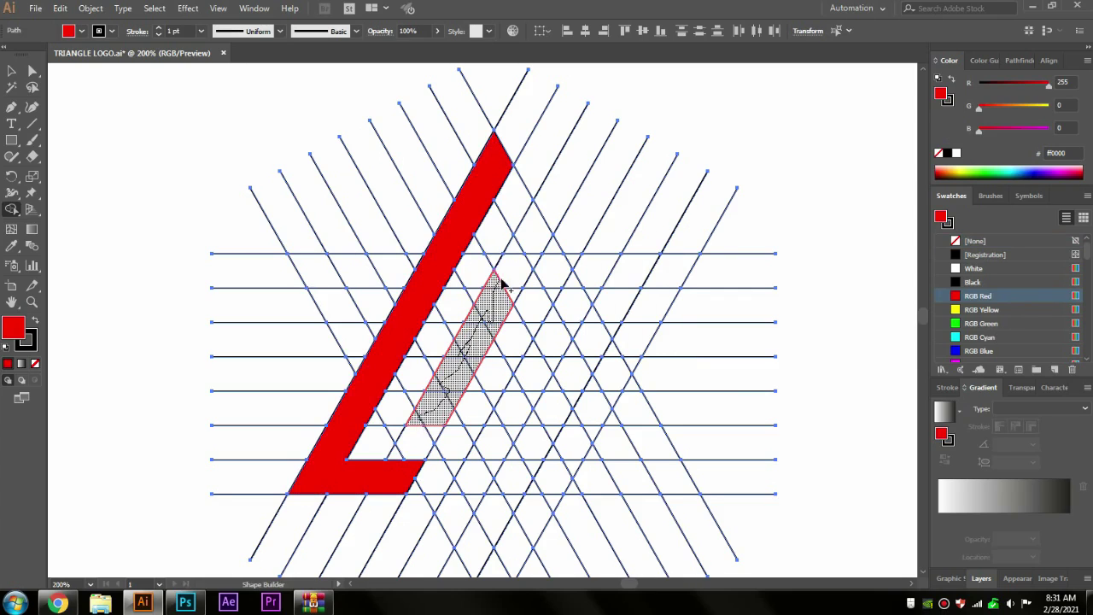
pyautogui.moveTo(502, 283)
pyautogui.mouseDown()
pyautogui.moveTo(537, 234)
pyautogui.moveTo(575, 314)
pyautogui.moveTo(495, 439)
pyautogui.mouseUp()
pyautogui.moveTo(470, 487); pyautogui.dragTo(465, 490)
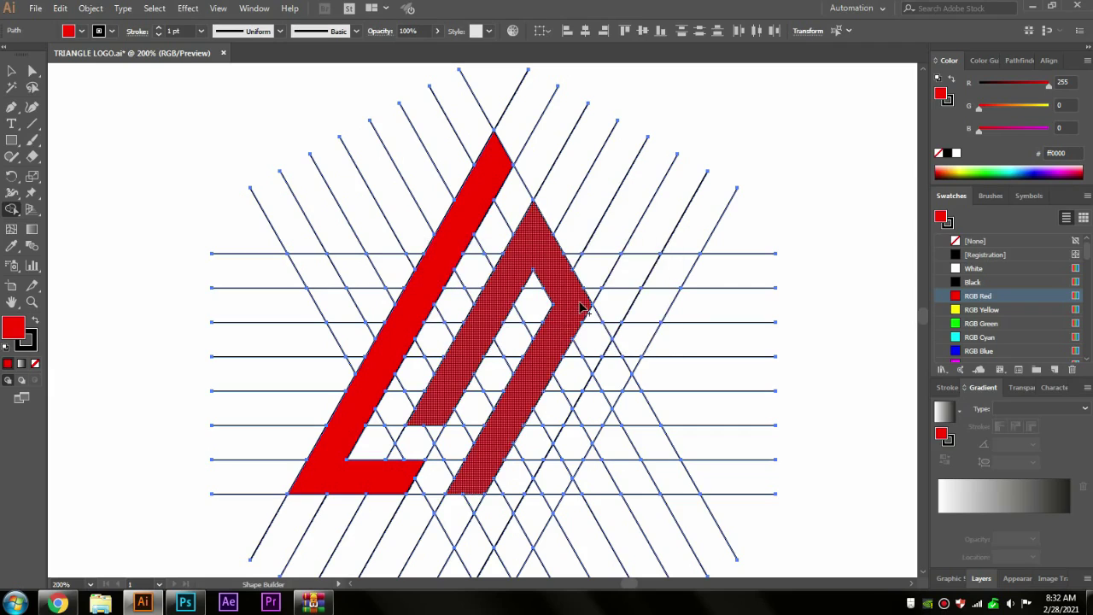
pyautogui.moveTo(580, 309)
pyautogui.mouseDown()
pyautogui.moveTo(609, 361)
pyautogui.moveTo(595, 363)
pyautogui.moveTo(603, 401)
pyautogui.moveTo(592, 395)
pyautogui.moveTo(572, 450)
pyautogui.moveTo(585, 461)
pyautogui.moveTo(538, 490)
pyautogui.moveTo(639, 478)
pyautogui.moveTo(647, 453)
pyautogui.mouseUp()
# Remove the grid lines around the red logo, restore the logo, and set its stroke to None
pyautogui.click(33, 70)
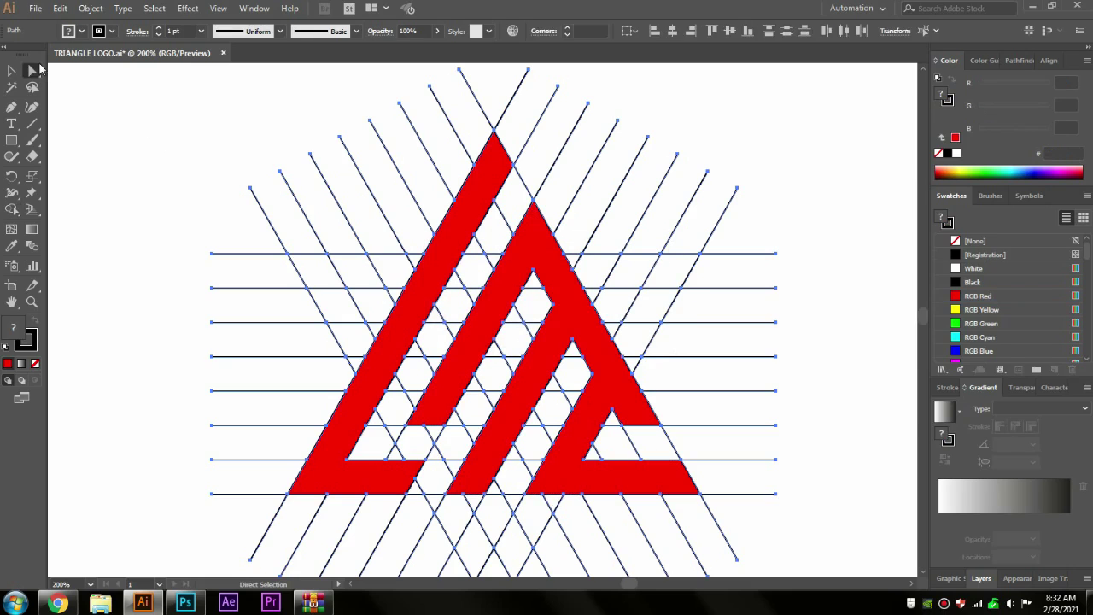
pyautogui.click(240, 154)
pyautogui.click(442, 251)
pyautogui.press('v')
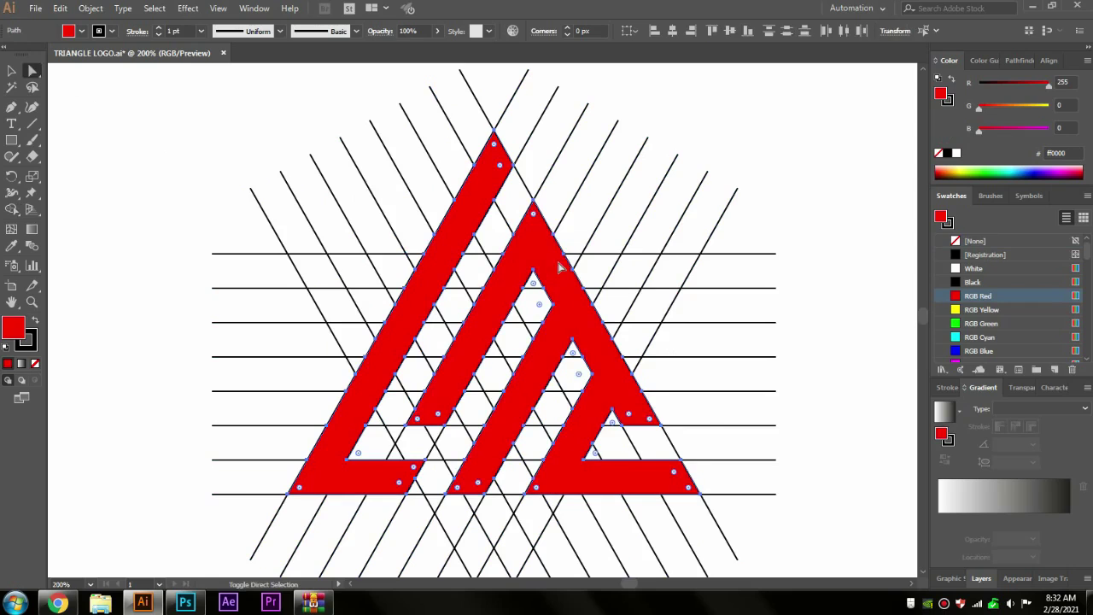
pyautogui.press('Delete')
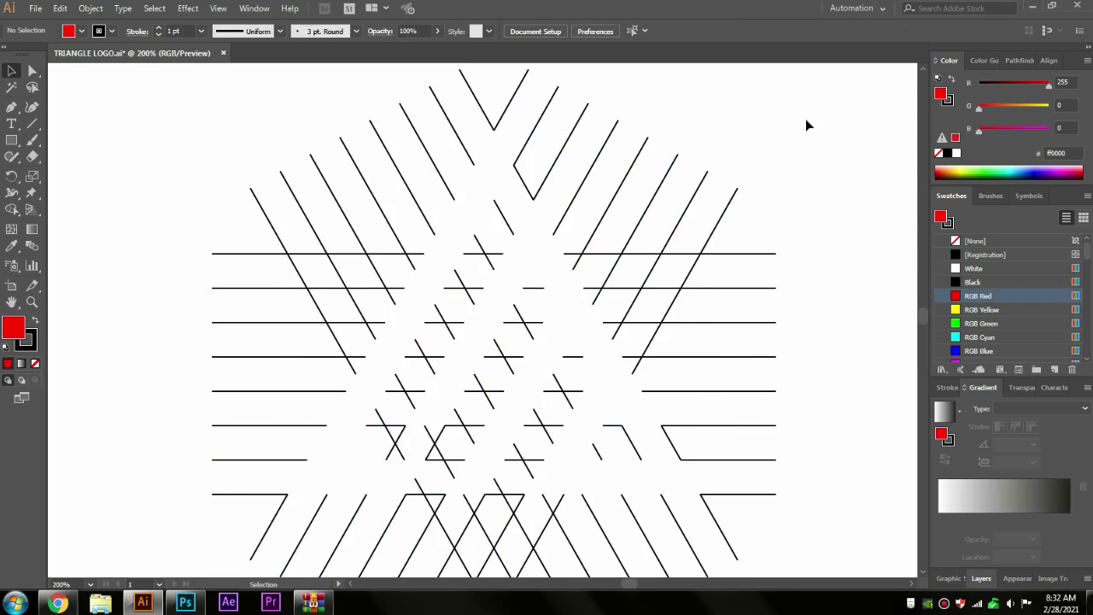
pyautogui.moveTo(805, 119); pyautogui.dragTo(230, 546)
pyautogui.press('Delete')
pyautogui.press('v')
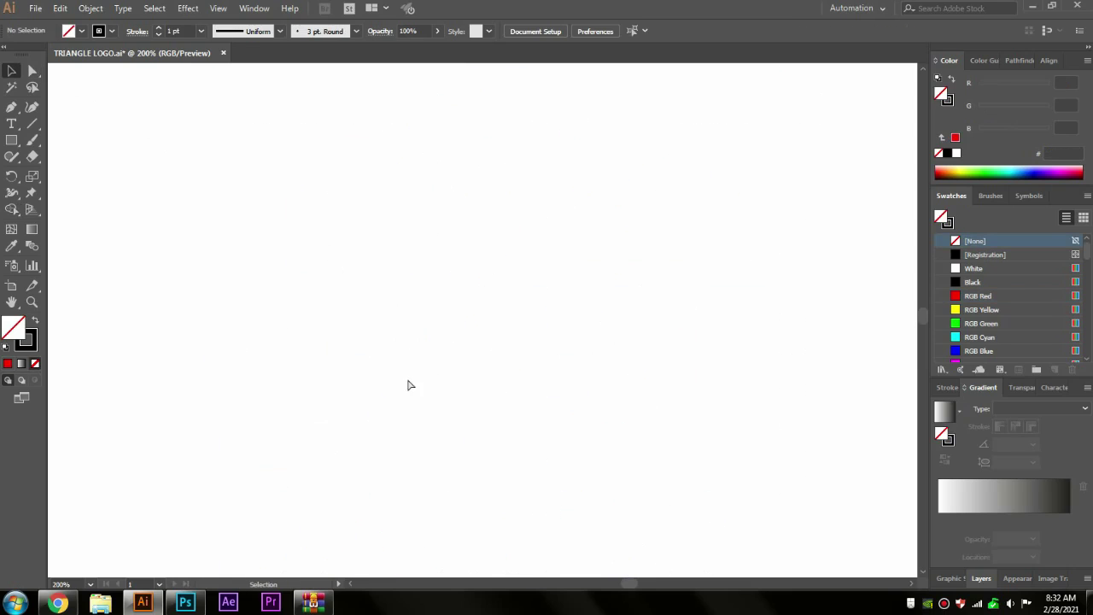
pyautogui.hotkey('ctrl', 'z')
pyautogui.click(25, 342)
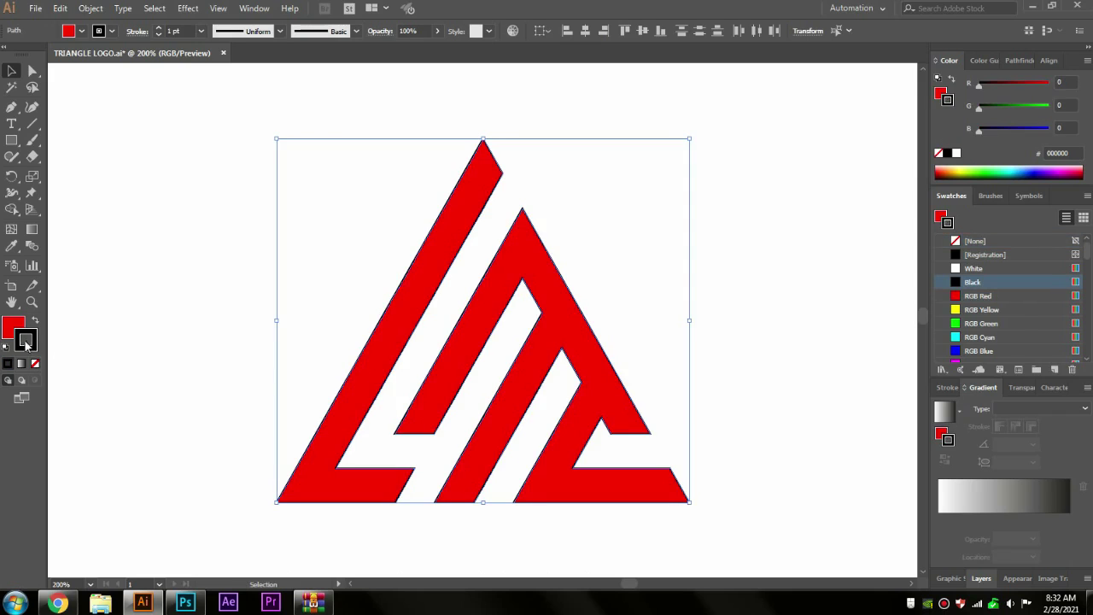
pyautogui.click(35, 363)
# Fill the whole logo with Gold Radial from the Metals gradient swatch library
pyautogui.click(13, 327)
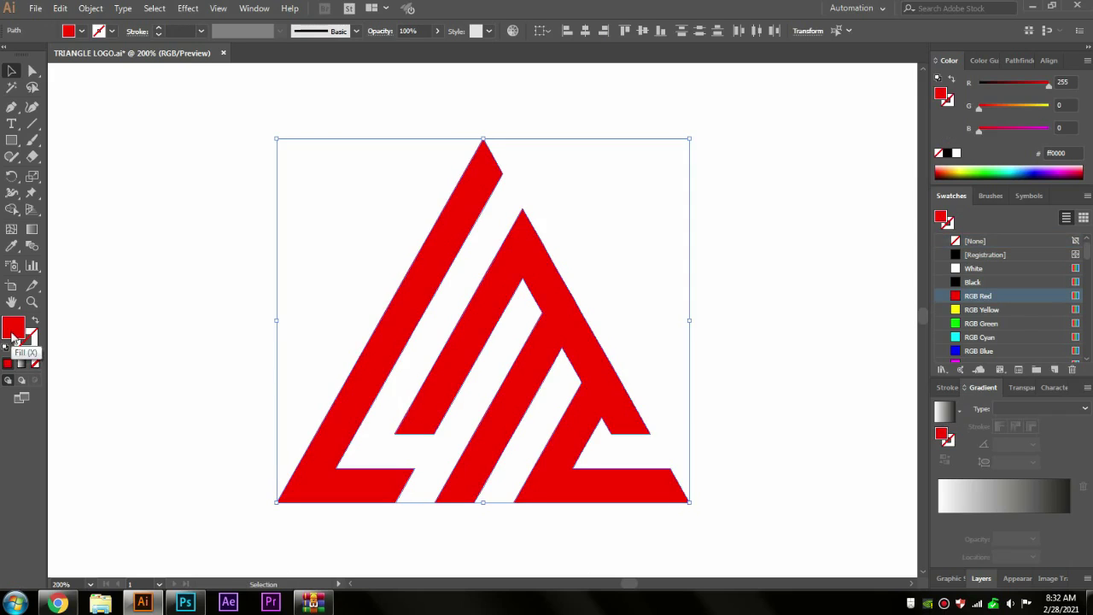
pyautogui.press('a')
pyautogui.press('v')
pyautogui.hotkey('ctrl', 'shift', 'F10')
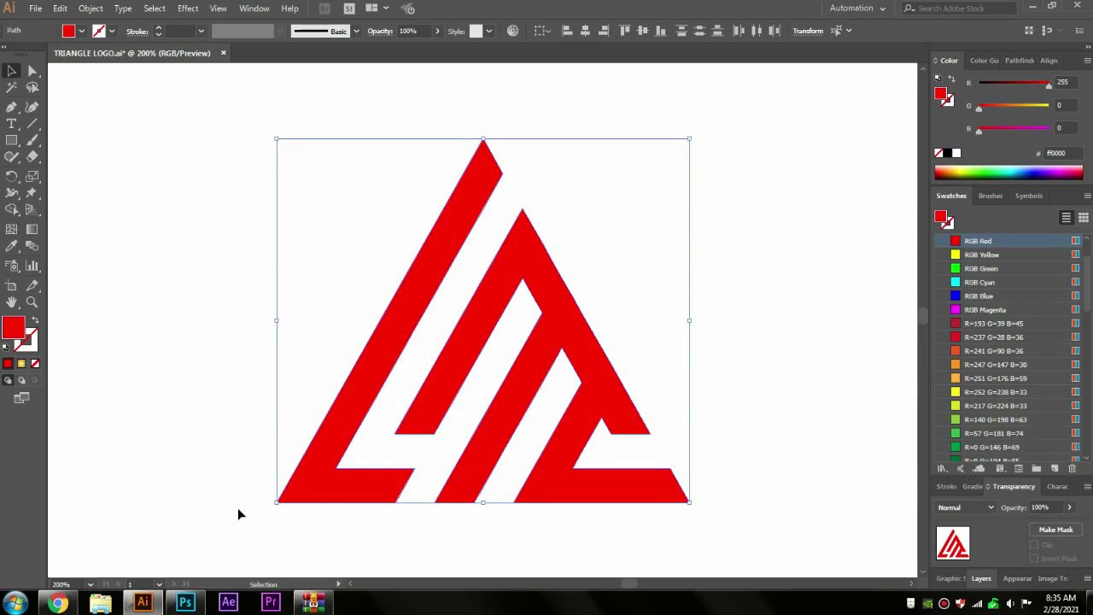
pyautogui.click(941, 467)
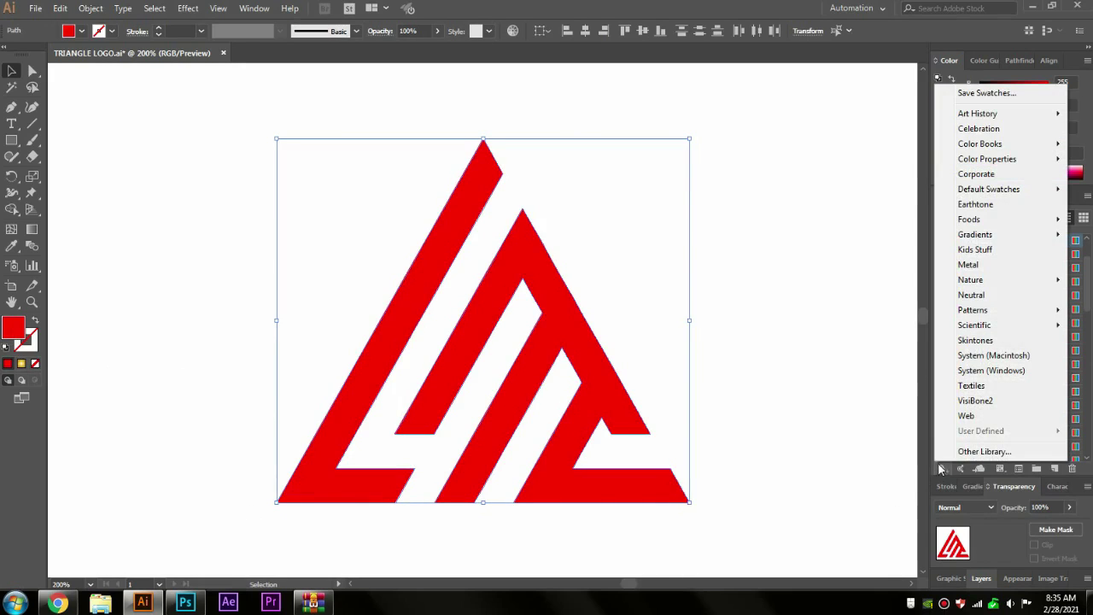
pyautogui.moveTo(974, 234)
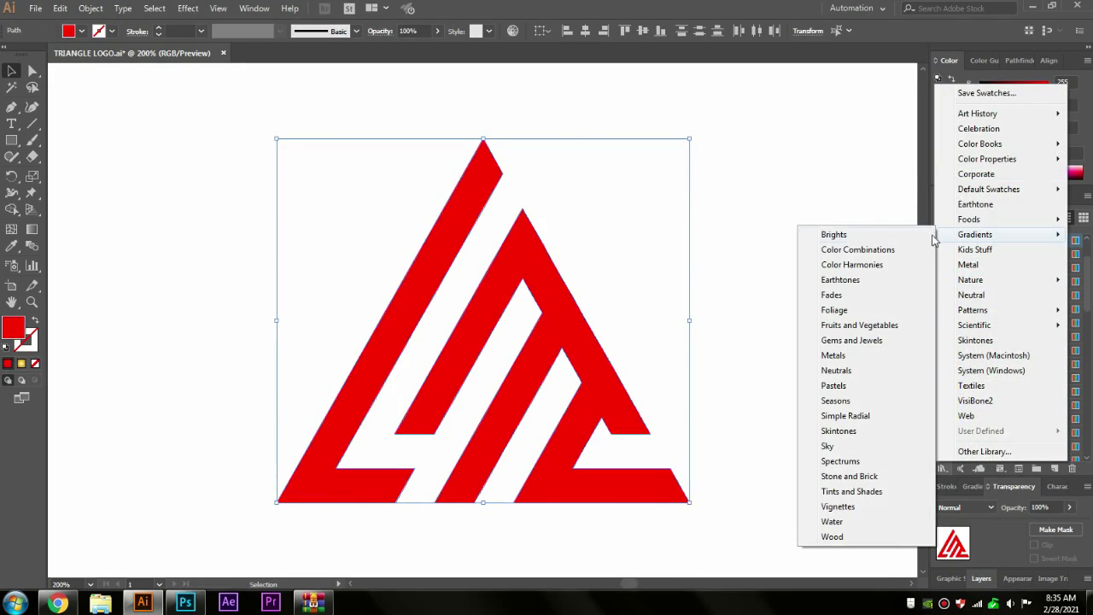
pyautogui.click(869, 358)
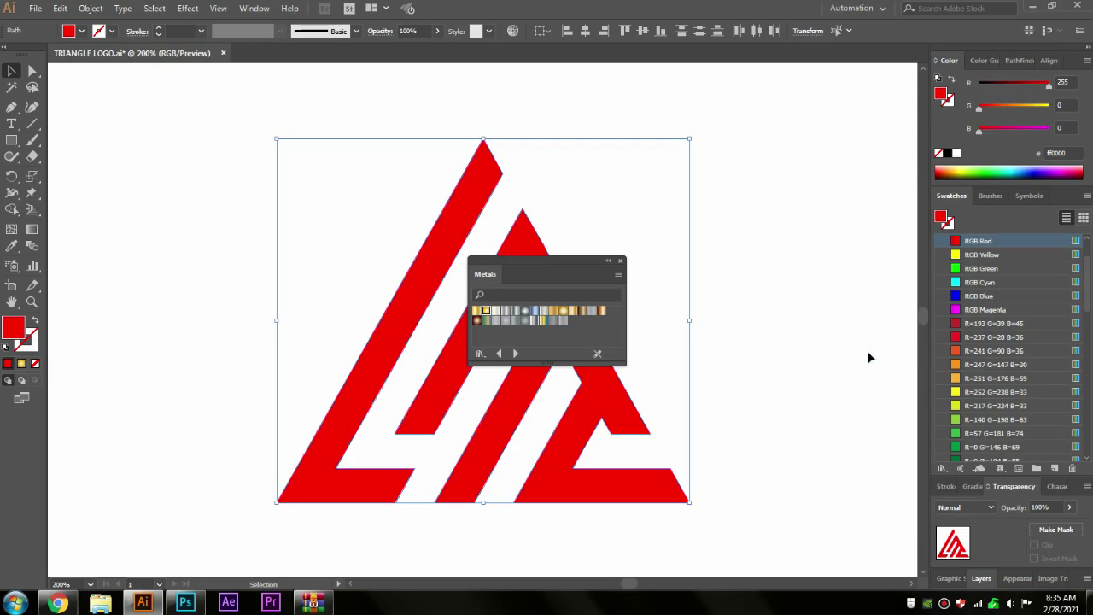
pyautogui.click(484, 312)
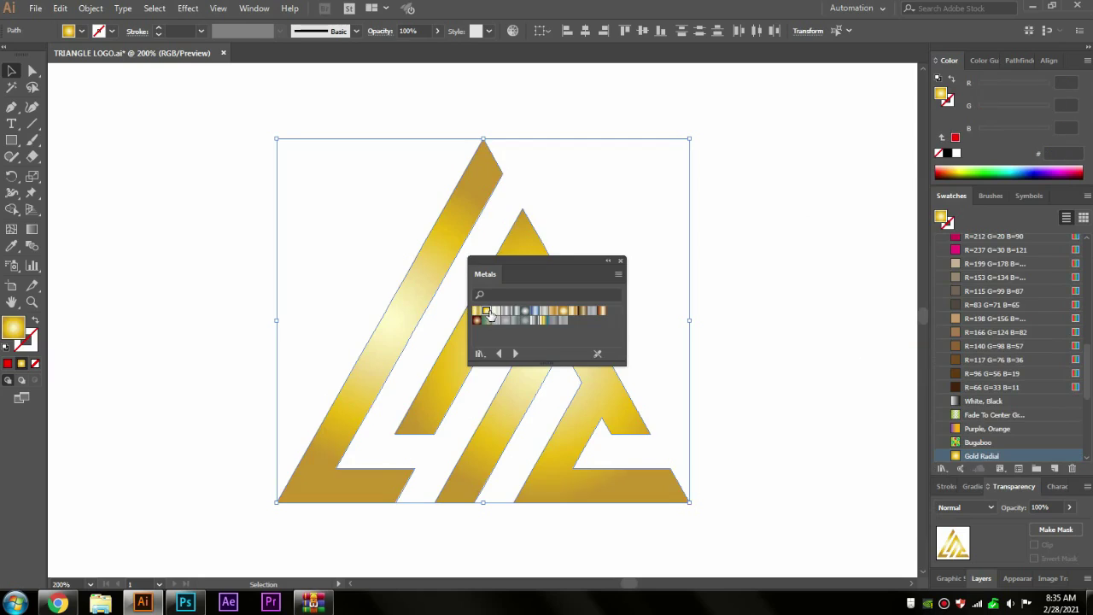
pyautogui.click(620, 261)
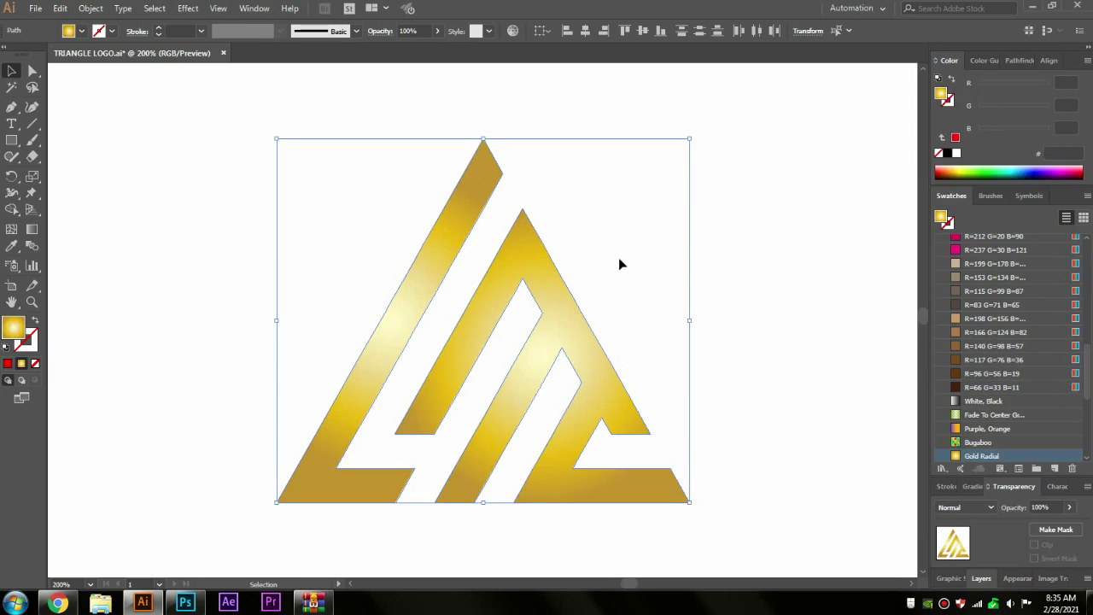
pyautogui.click(187, 603)
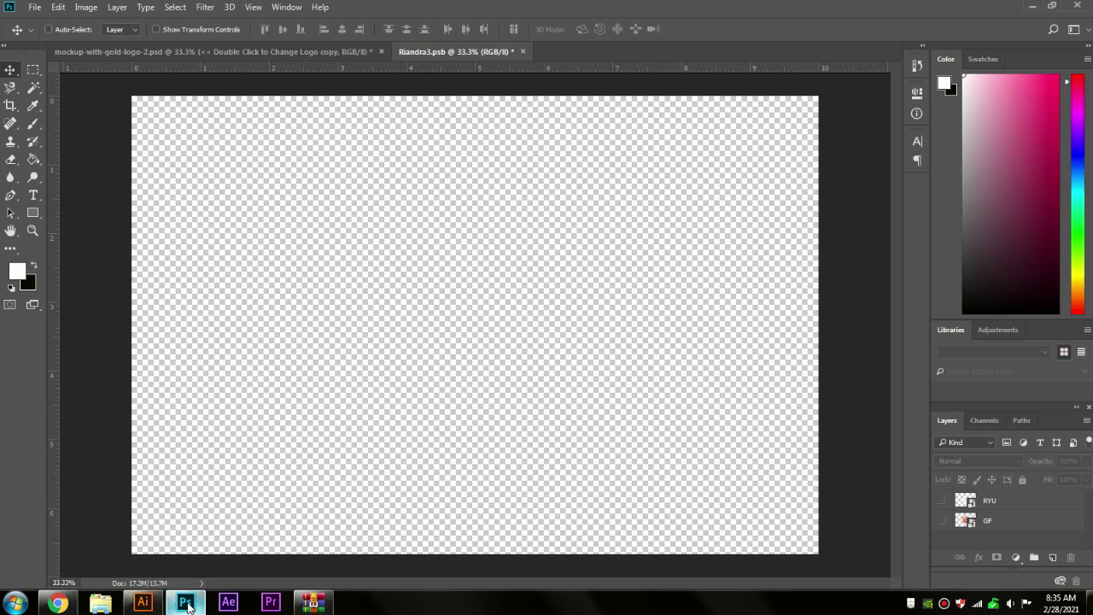
# Paste the gold logo as pixels, shrink it, centre it on the canvas, and commit
pyautogui.hotkey('ctrl', 'v')
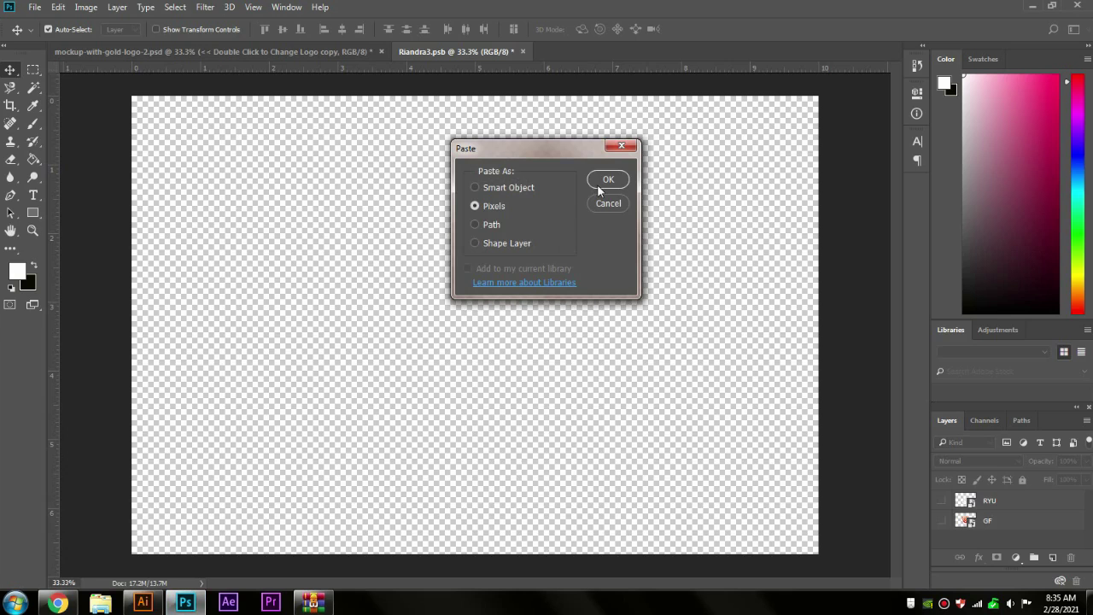
pyautogui.click(598, 185)
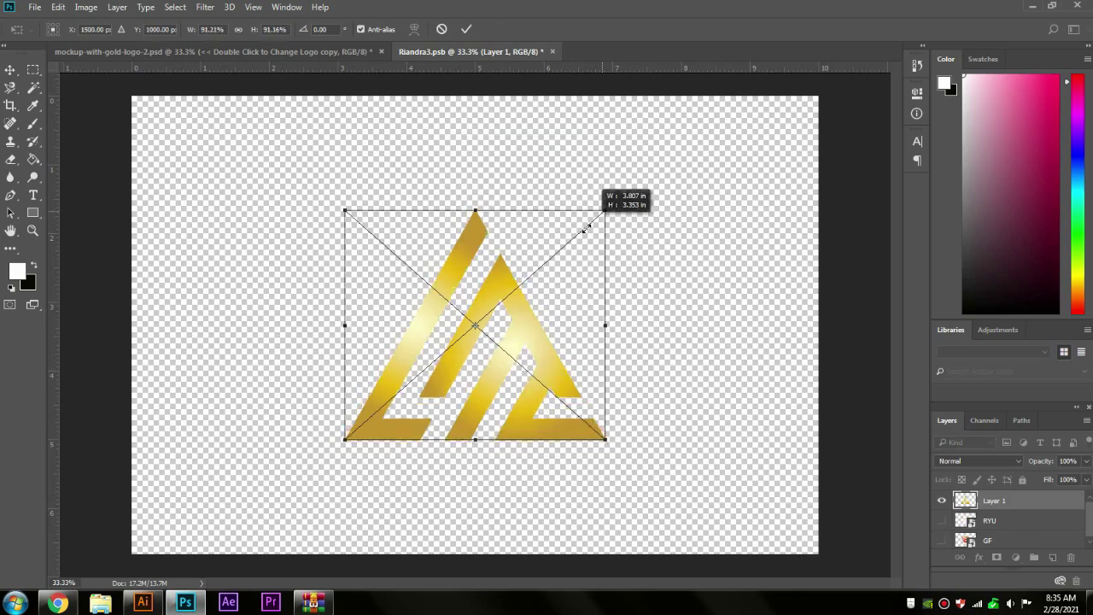
pyautogui.moveTo(613, 201); pyautogui.dragTo(573, 231)
pyautogui.moveTo(542, 327); pyautogui.dragTo(521, 357)
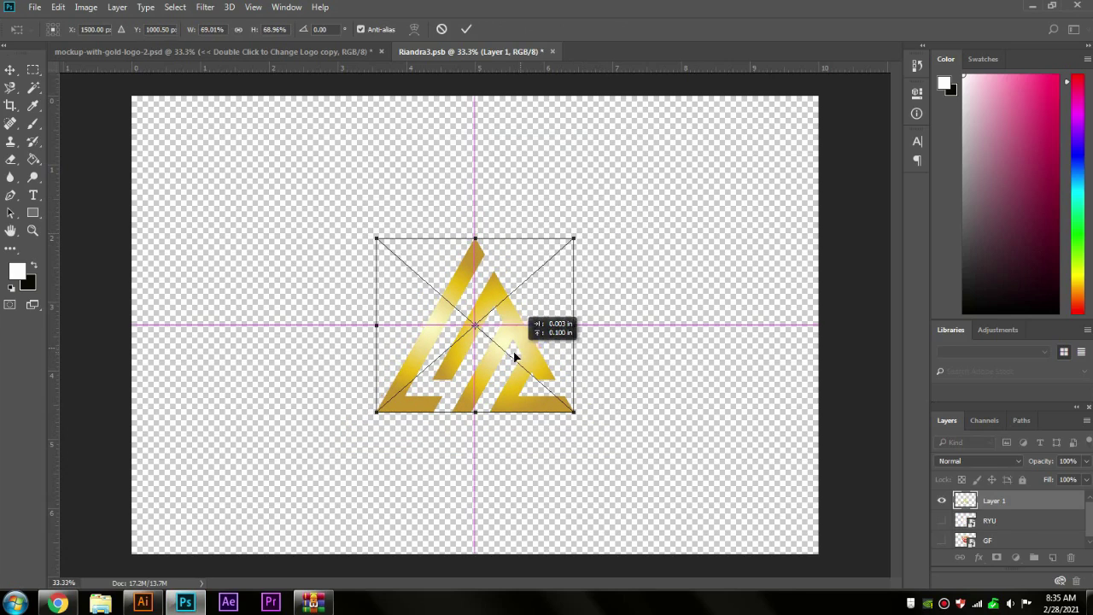
pyautogui.click(465, 30)
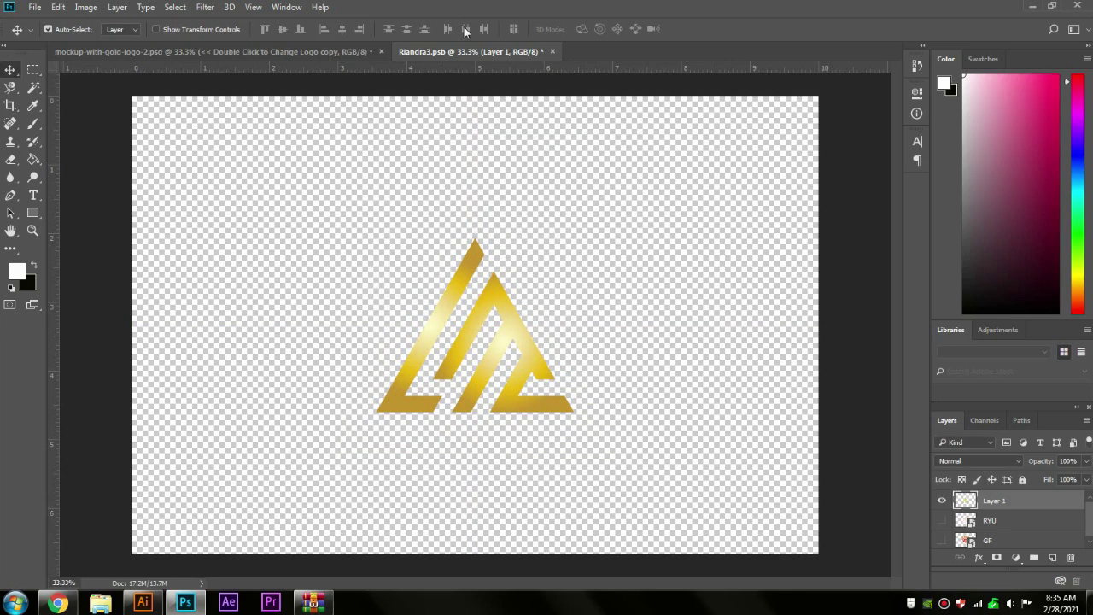
# Close the Riandra3.psb logo document, bringing up the save-changes prompt
pyautogui.click(552, 51)
pyautogui.press('Escape')
pyautogui.click(553, 51)
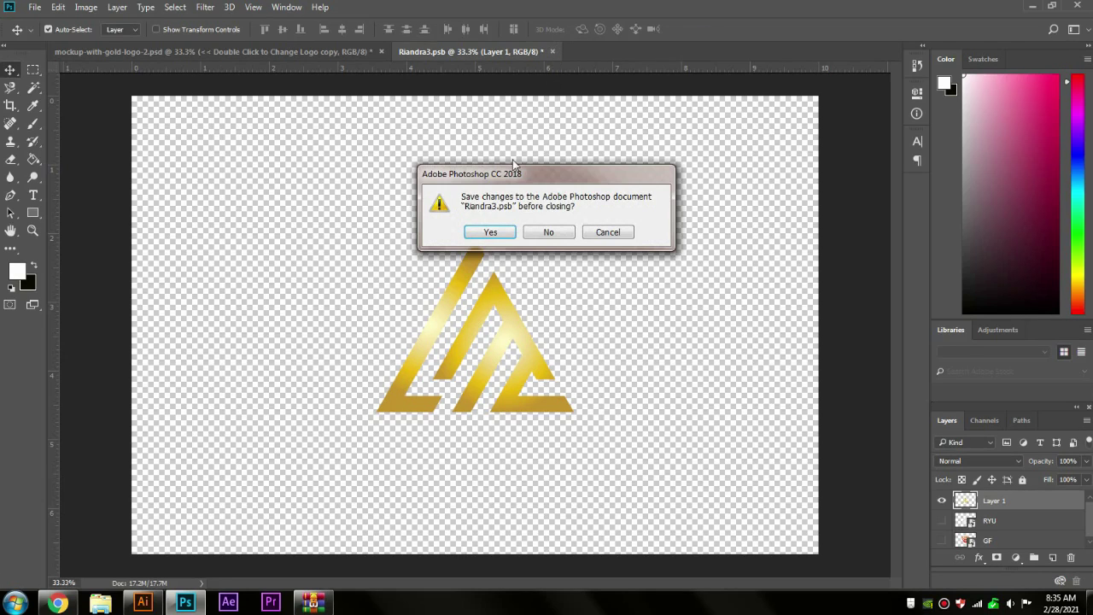
# Save the changes to Riandra3.psb so the wall mockup updates with the gold logo
pyautogui.click(490, 234)
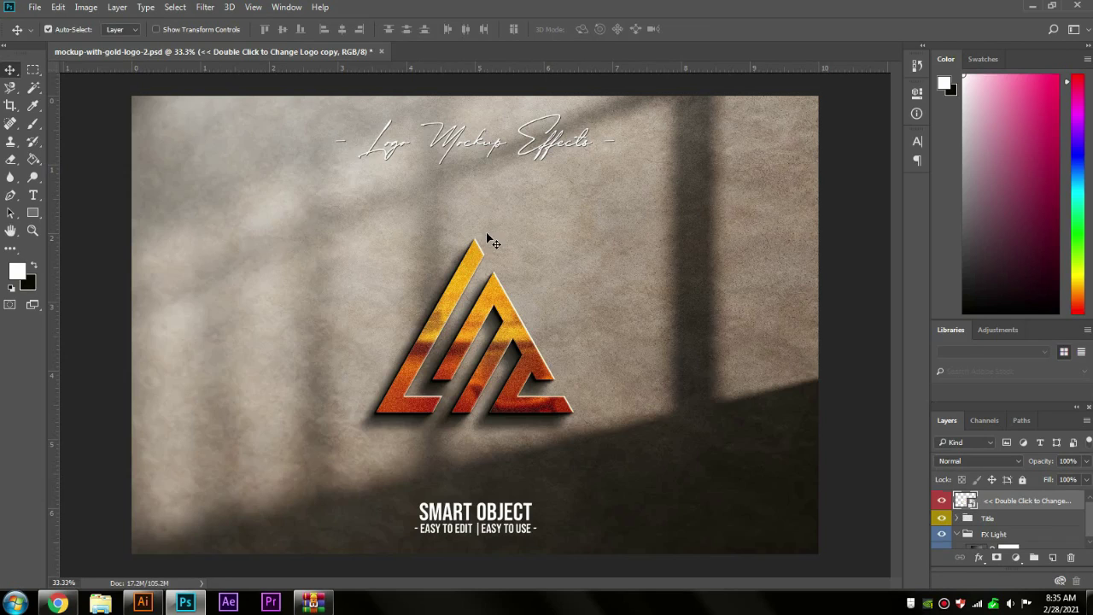